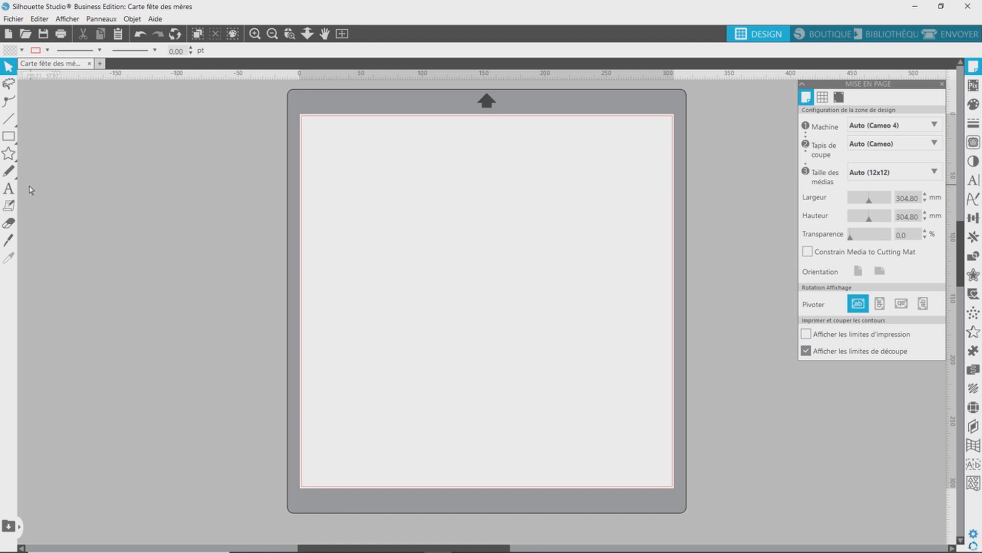
Add the text "Bonjour" in the upper part of the page.
{"action": "left_click", "coordinate": [9, 189]}
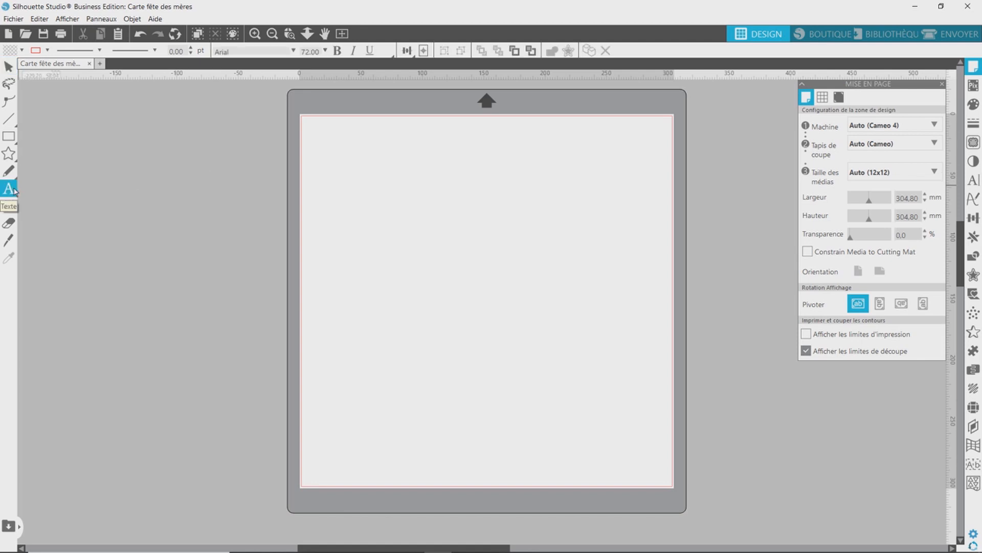
{"action": "left_click", "coordinate": [392, 248]}
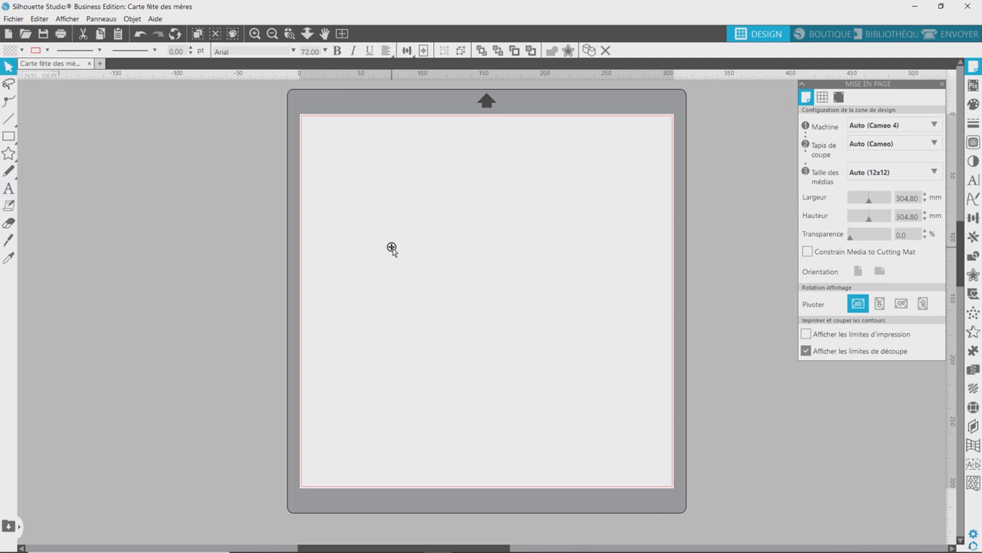
{"action": "type", "text": "Bonjour"}
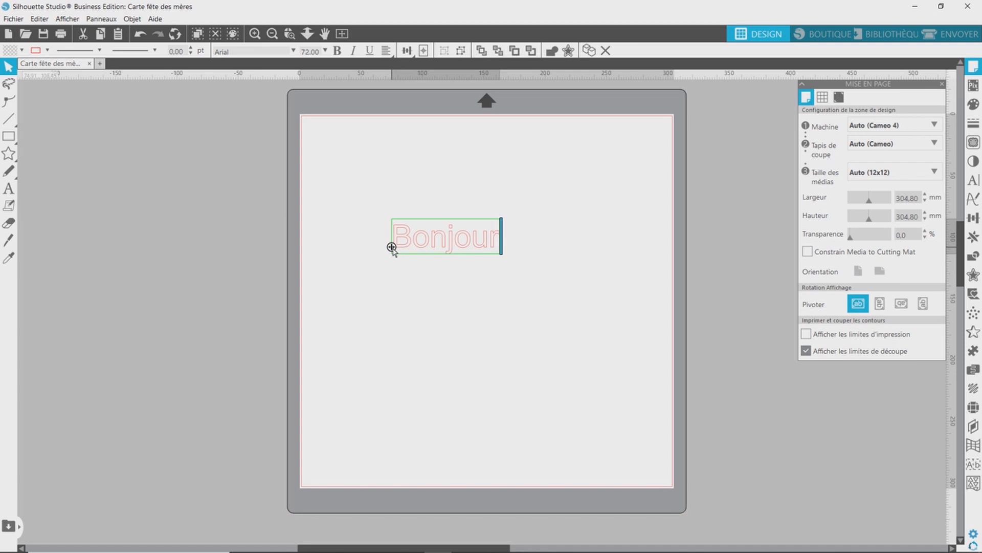
Change the font of the word "Bonjour" to Master Of Break.
{"action": "left_click_drag", "start_coordinate": [499, 247], "coordinate": [392, 246]}
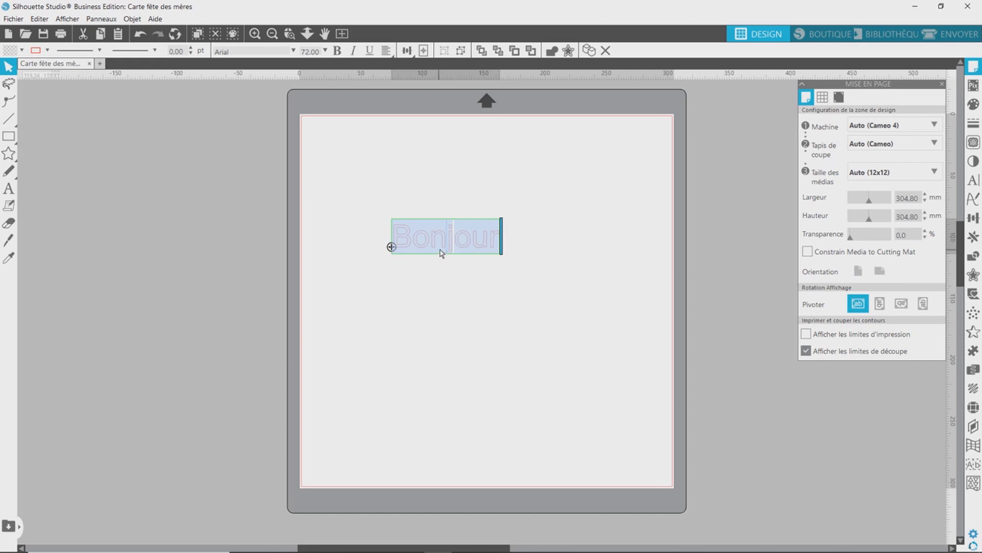
{"action": "left_click", "coordinate": [973, 181]}
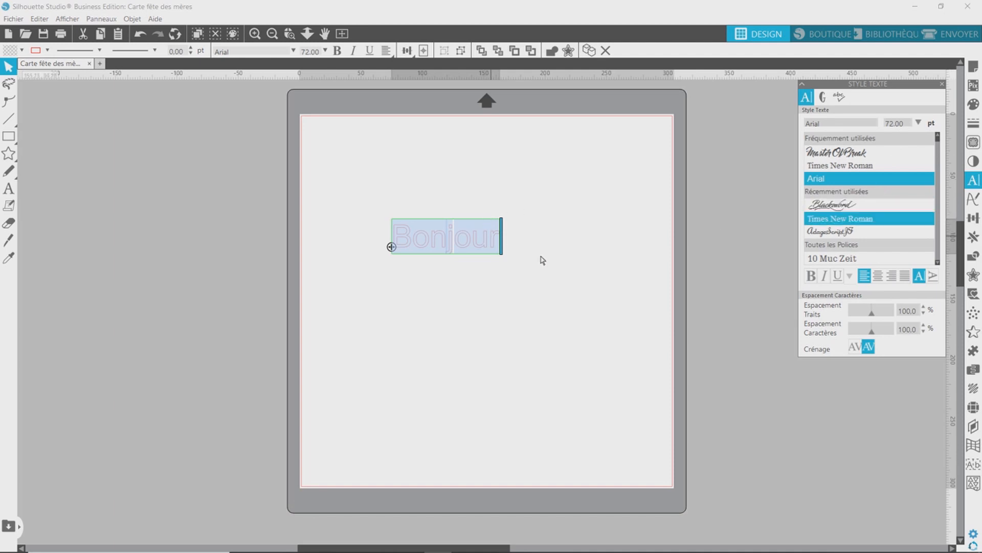
{"action": "left_click", "coordinate": [533, 280]}
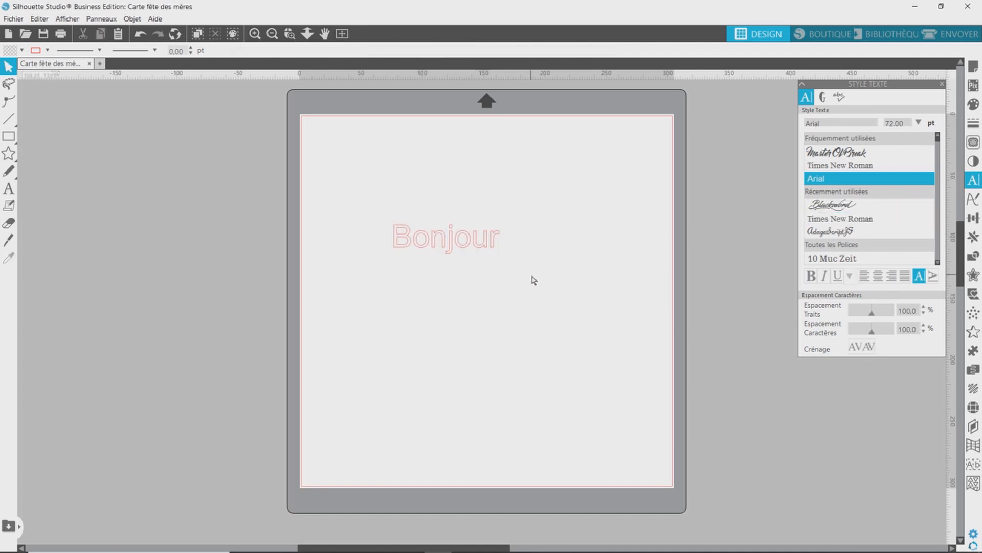
{"action": "left_click", "coordinate": [469, 245]}
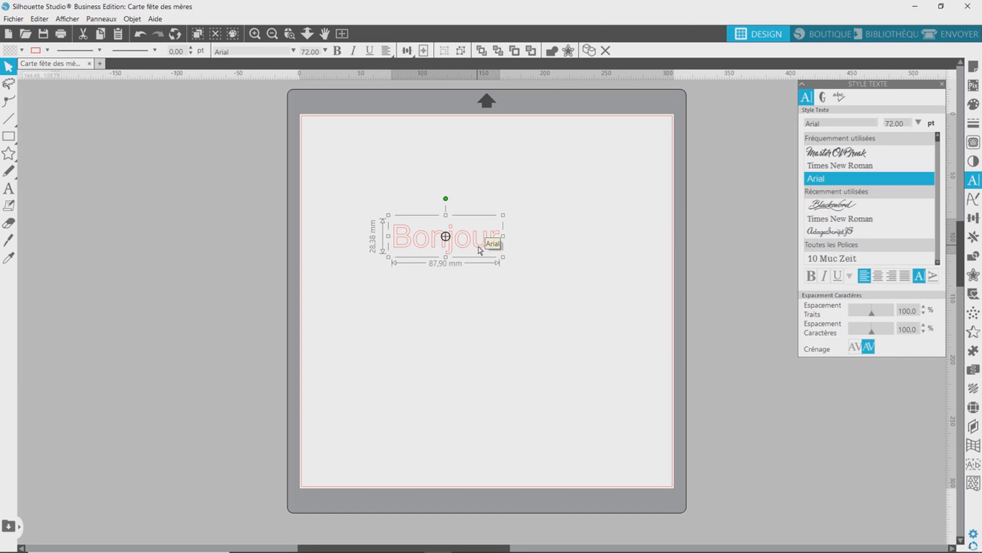
{"action": "left_click", "coordinate": [829, 154]}
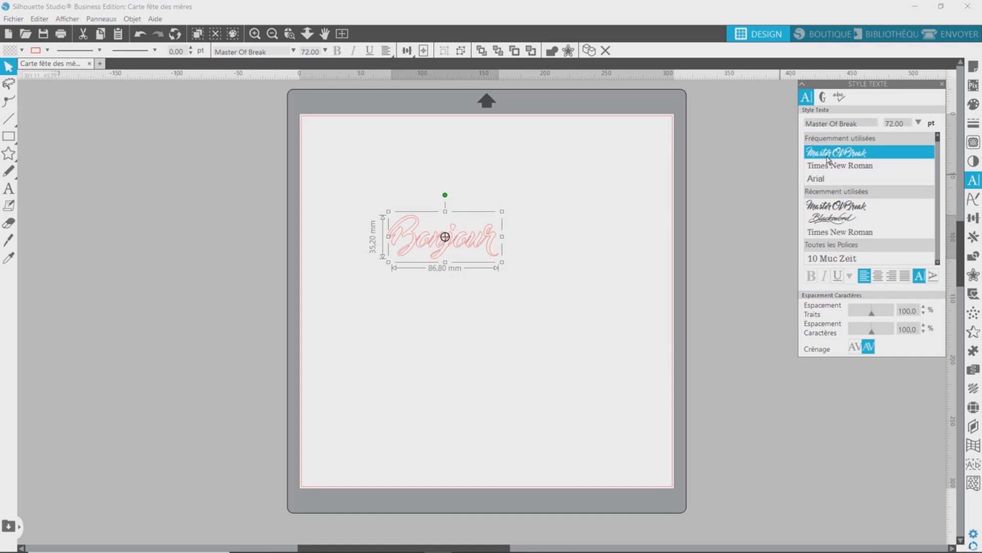
Weld the overlapping letters of "Bonjour" into a single shape.
{"action": "left_click", "coordinate": [289, 33]}
{"action": "left_click_drag", "start_coordinate": [468, 257], "coordinate": [530, 272]}
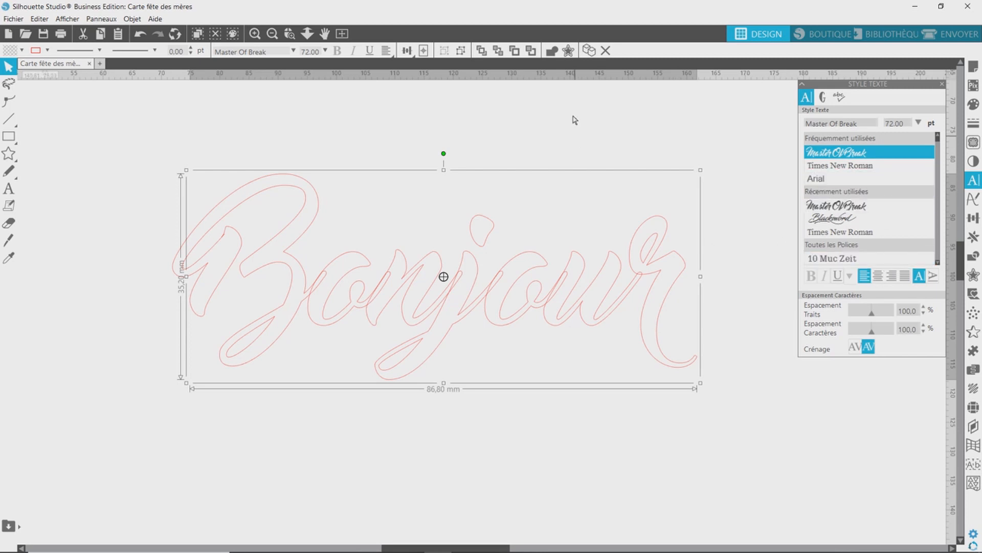
{"action": "left_click", "coordinate": [552, 52]}
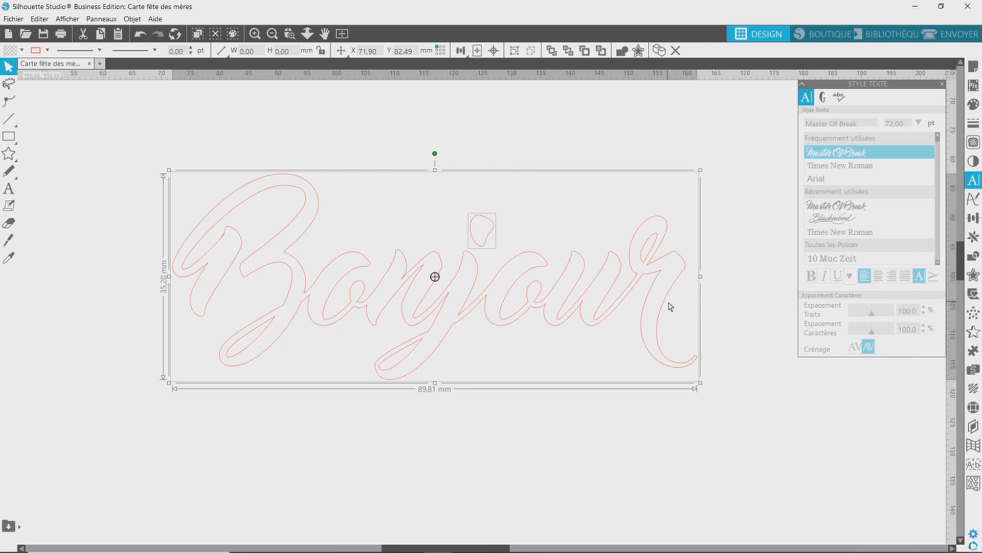
Try grouping and ungrouping the welded word's pieces, shift the dot of the j slightly, and undo the move.
{"action": "left_click", "coordinate": [514, 52]}
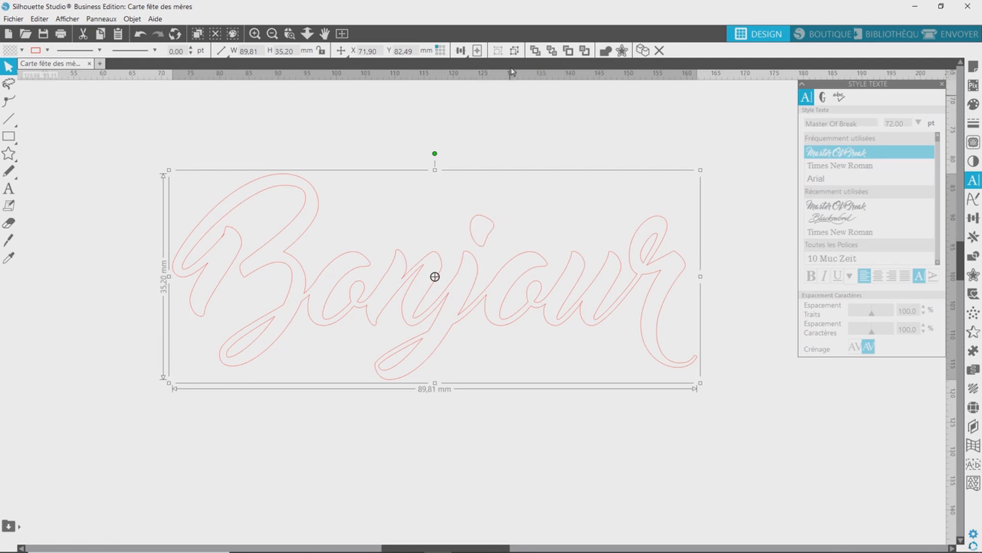
{"action": "left_click", "coordinate": [515, 50]}
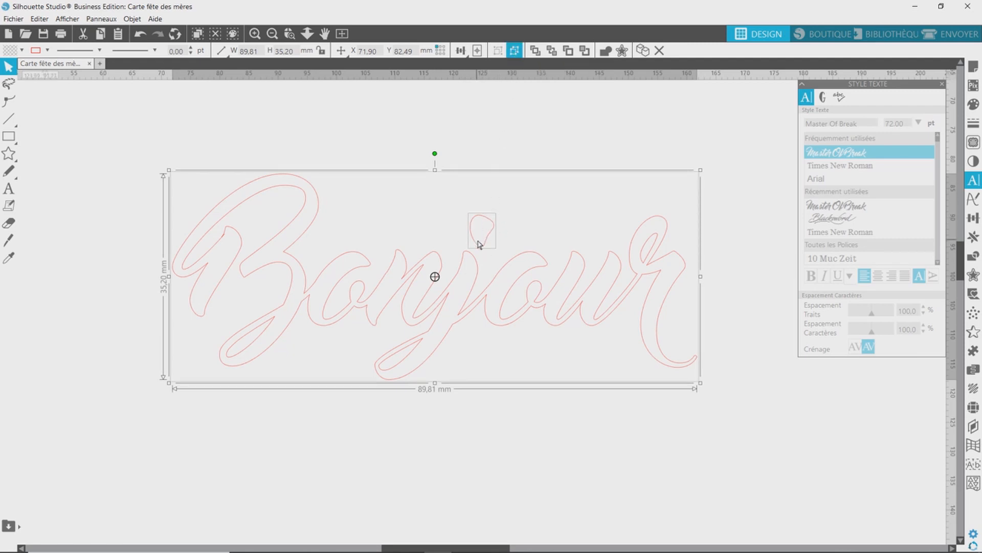
{"action": "left_click", "coordinate": [535, 200]}
{"action": "mouse_move", "coordinate": [488, 238]}
{"action": "left_mouse_down"}
{"action": "mouse_move", "coordinate": [513, 185]}
{"action": "mouse_move", "coordinate": [492, 235]}
{"action": "left_mouse_up"}
{"action": "left_click", "coordinate": [140, 34]}
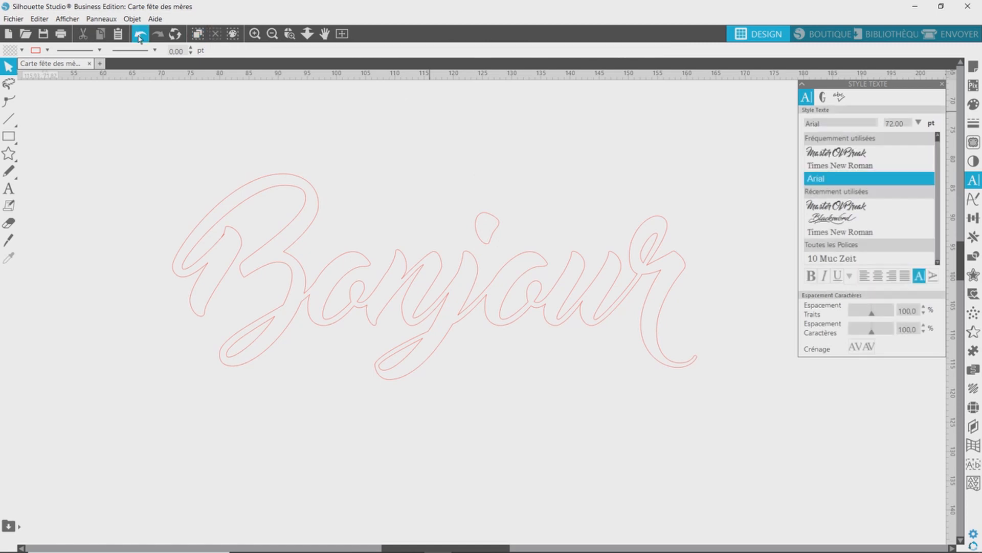
{"action": "left_click", "coordinate": [139, 33]}
Select the welded word together with the dot of the j and group them.
{"action": "left_click_drag", "start_coordinate": [443, 154], "coordinate": [527, 302]}
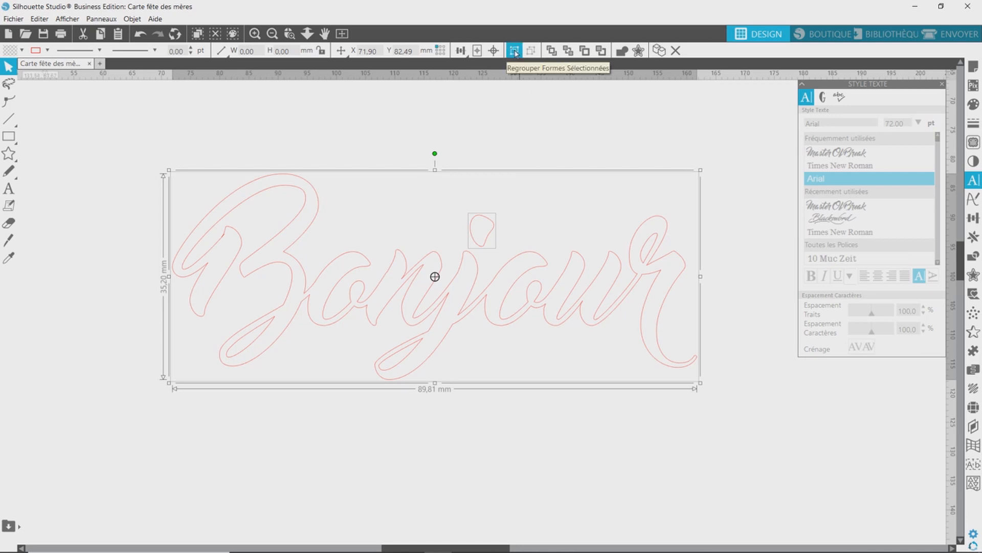
{"action": "left_click", "coordinate": [515, 51]}
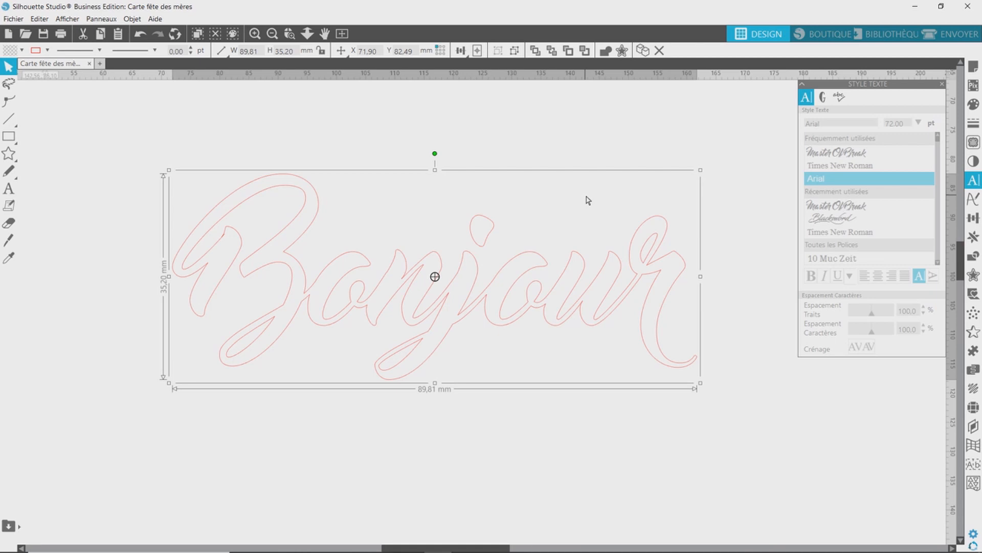
Set the cut type to Découper for the word in the send settings.
{"action": "left_click", "coordinate": [945, 35]}
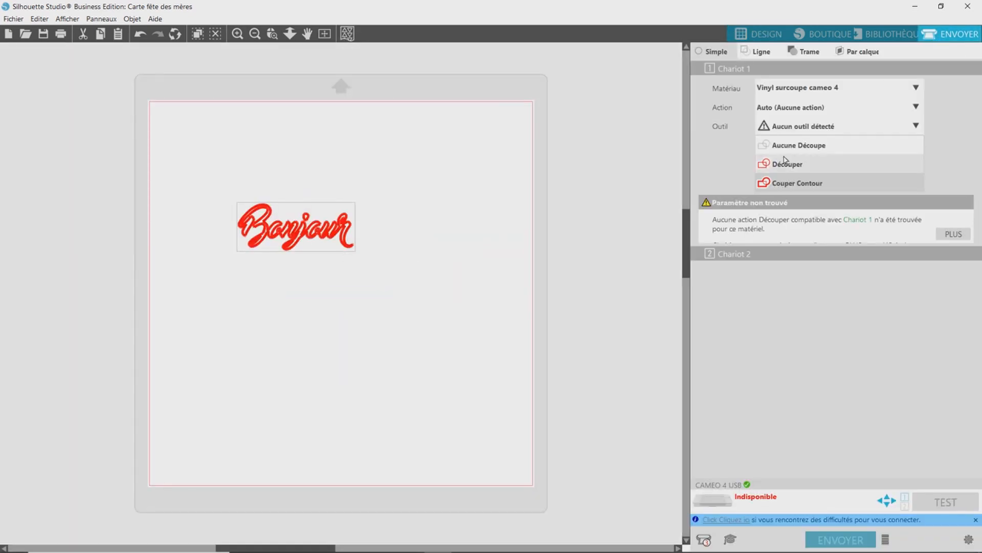
{"action": "left_click_drag", "start_coordinate": [372, 282], "coordinate": [303, 233]}
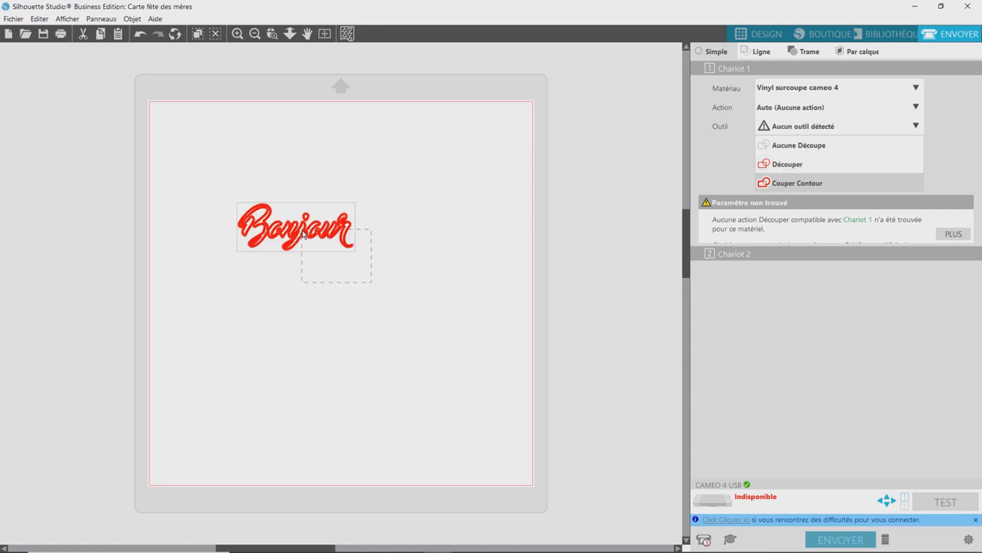
{"action": "left_click", "coordinate": [790, 167]}
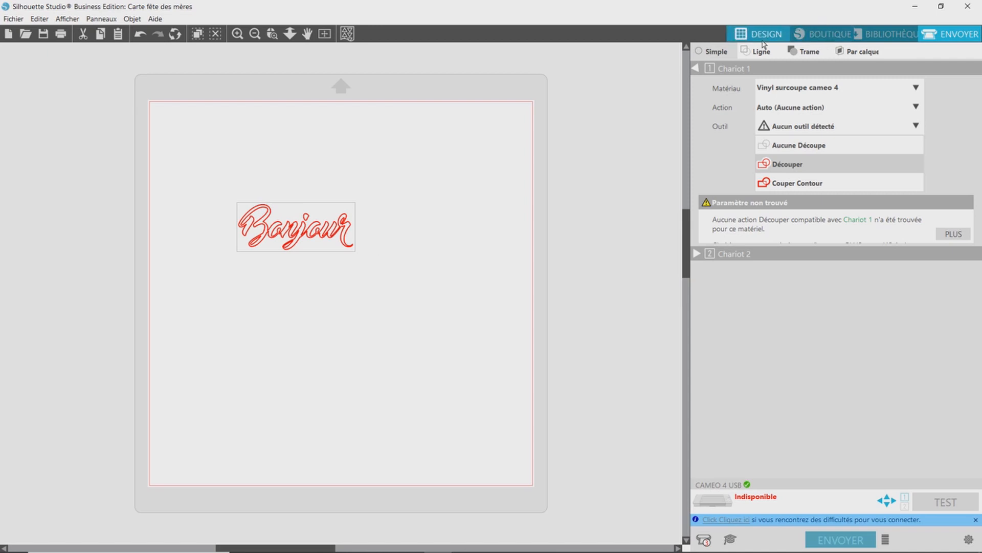
Back in the design view, enlarge the grouped word to about 198 × 77 mm and place it in the page's upper-left corner.
{"action": "left_click", "coordinate": [788, 35]}
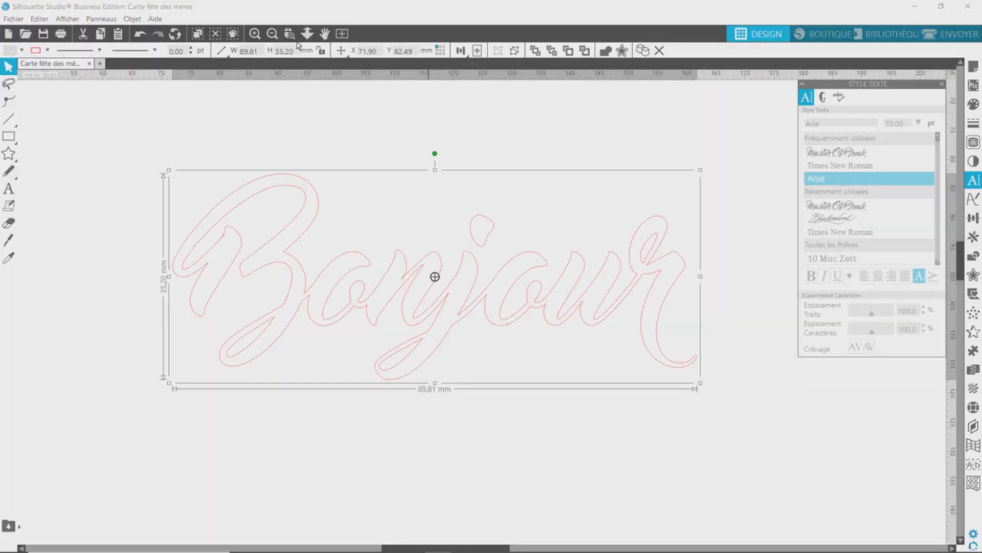
{"action": "left_click", "coordinate": [272, 33]}
{"action": "left_click", "coordinate": [272, 34]}
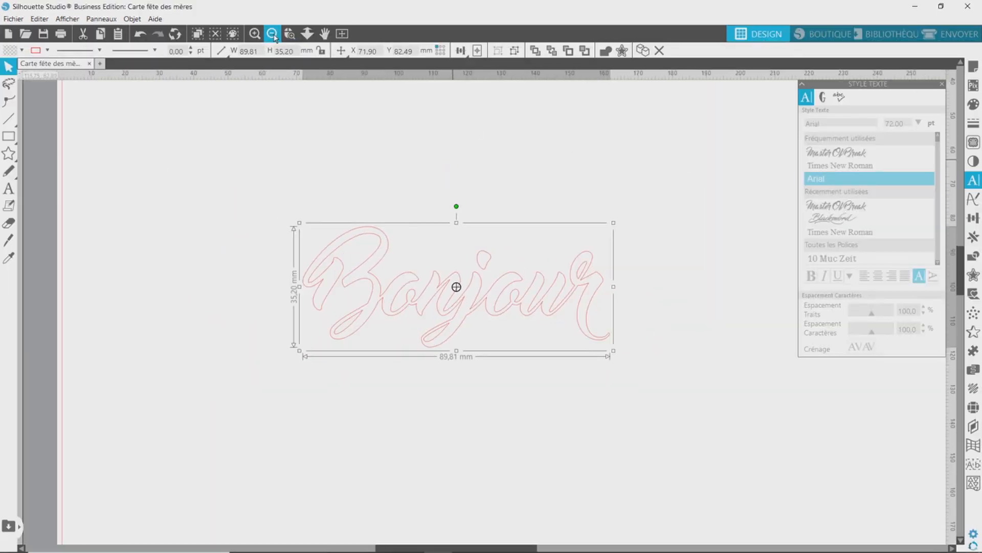
{"action": "left_click_drag", "start_coordinate": [419, 225], "coordinate": [418, 225]}
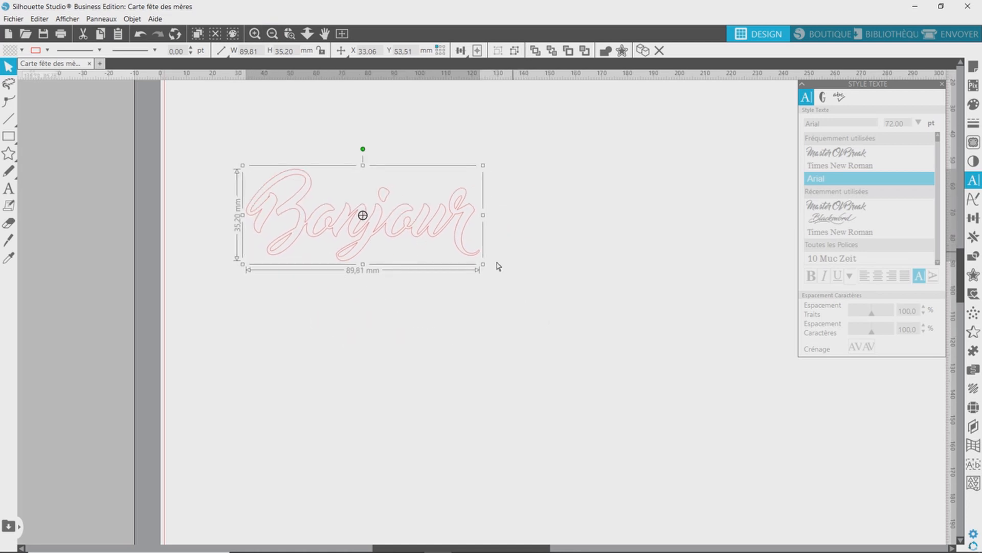
{"action": "left_click_drag", "start_coordinate": [484, 267], "coordinate": [748, 420]}
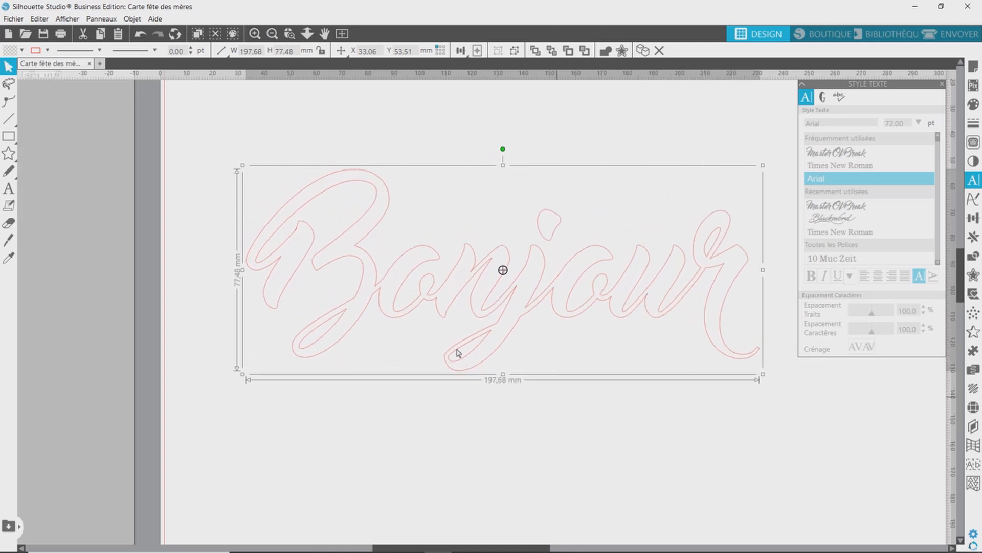
{"action": "left_click", "coordinate": [342, 34]}
{"action": "left_click_drag", "start_coordinate": [409, 249], "coordinate": [375, 190]}
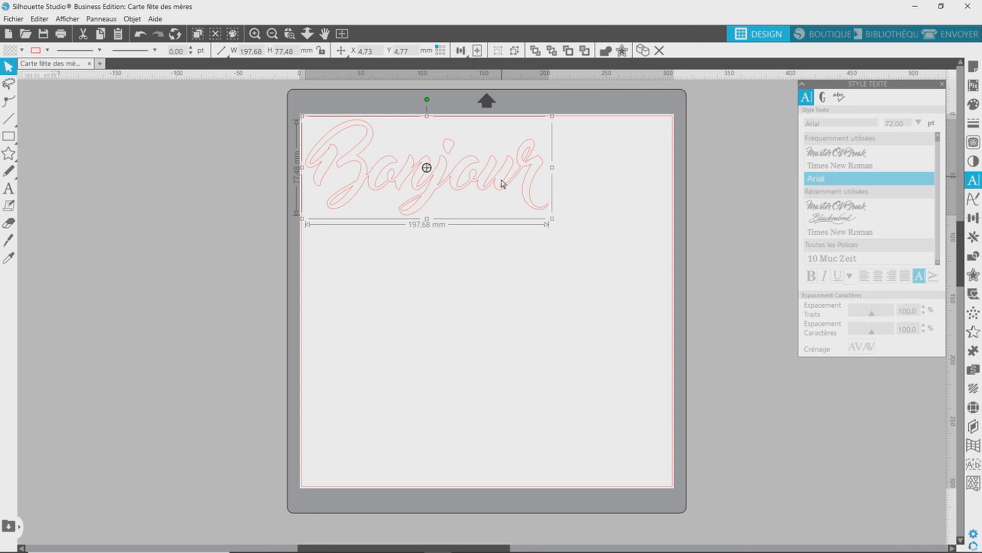
Try mirroring the word "Bonjour" horizontally, and mirror it back to its original orientation.
{"action": "right_click", "coordinate": [467, 184]}
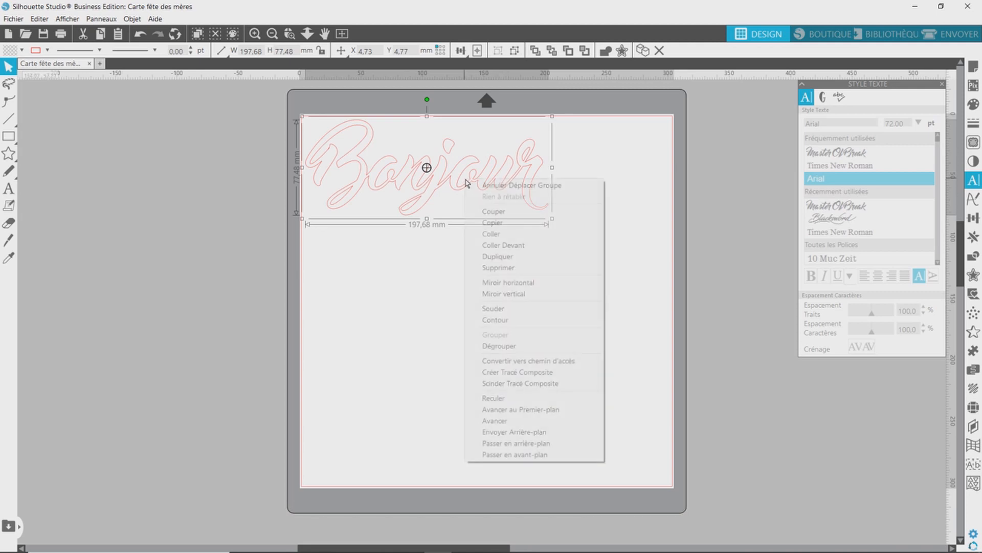
{"action": "left_click", "coordinate": [501, 284]}
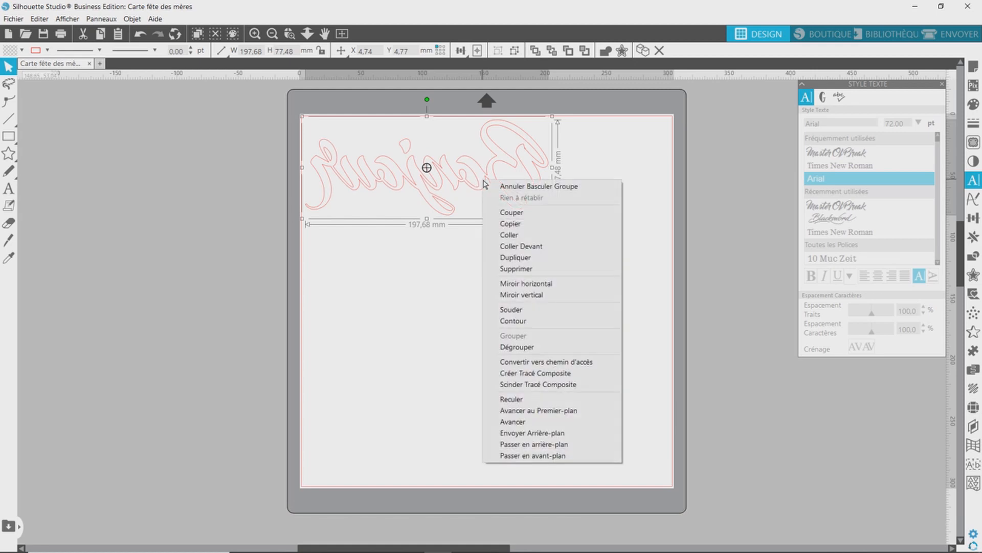
{"action": "left_click", "coordinate": [526, 283]}
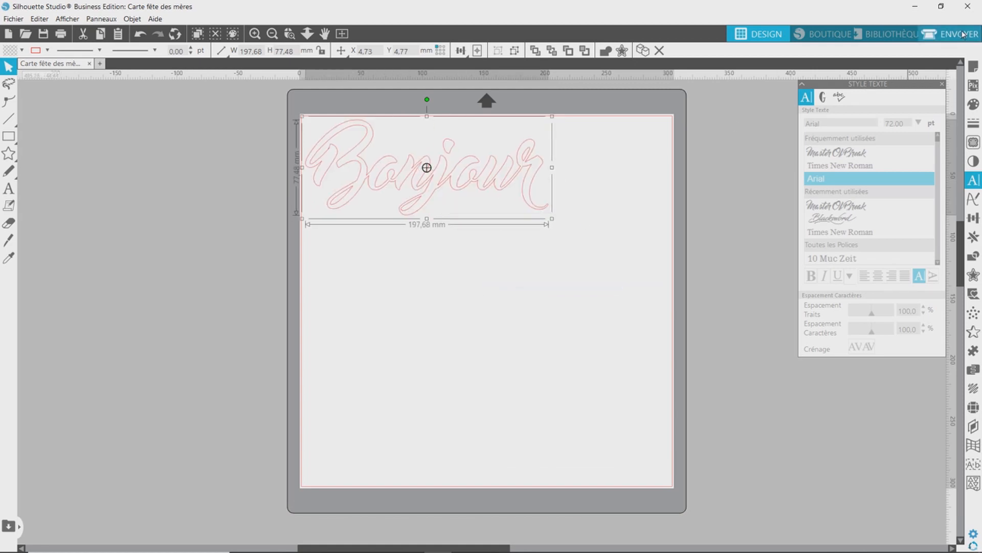
Set the cutting material to "Transfert à chaud, Lisse" in the send settings and return to the design view.
{"action": "left_click", "coordinate": [947, 36]}
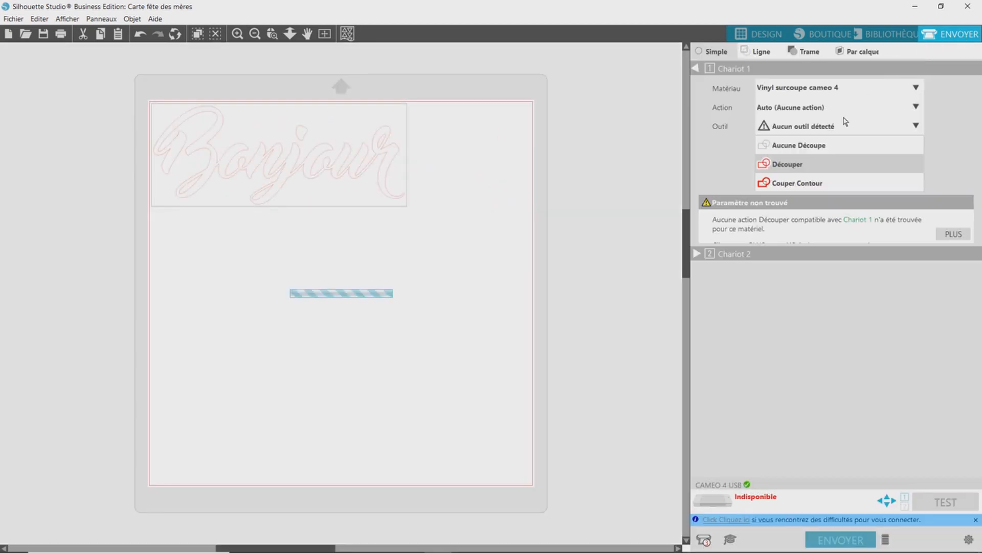
{"action": "left_click", "coordinate": [916, 88]}
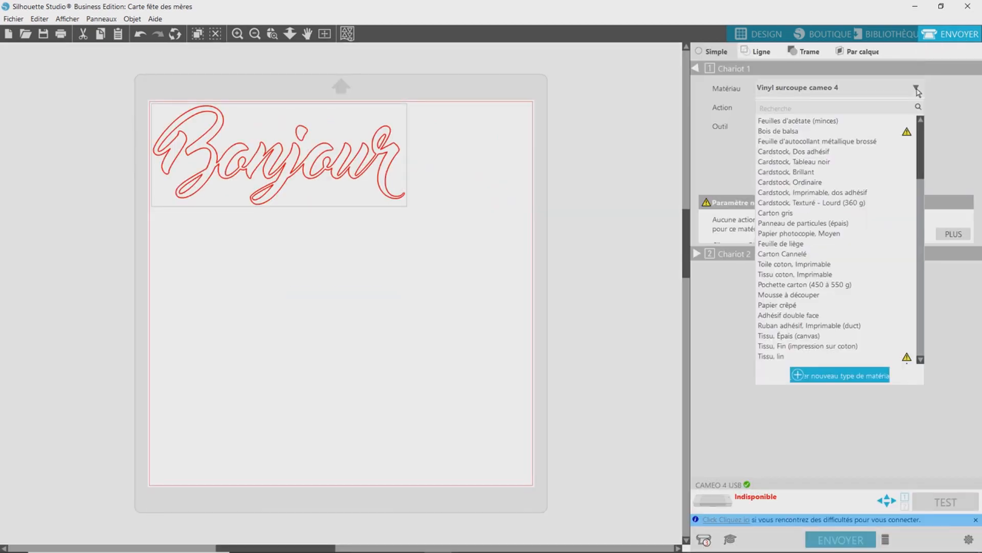
{"action": "scroll", "coordinate": [925, 186], "scroll_direction": "down", "scroll_amount": 2}
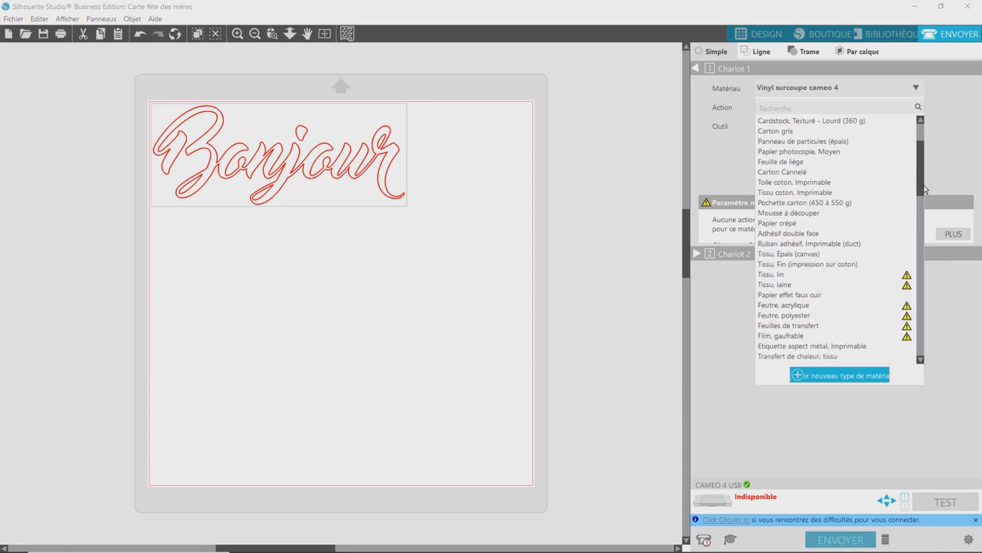
{"action": "left_click_drag", "start_coordinate": [924, 186], "coordinate": [925, 219]}
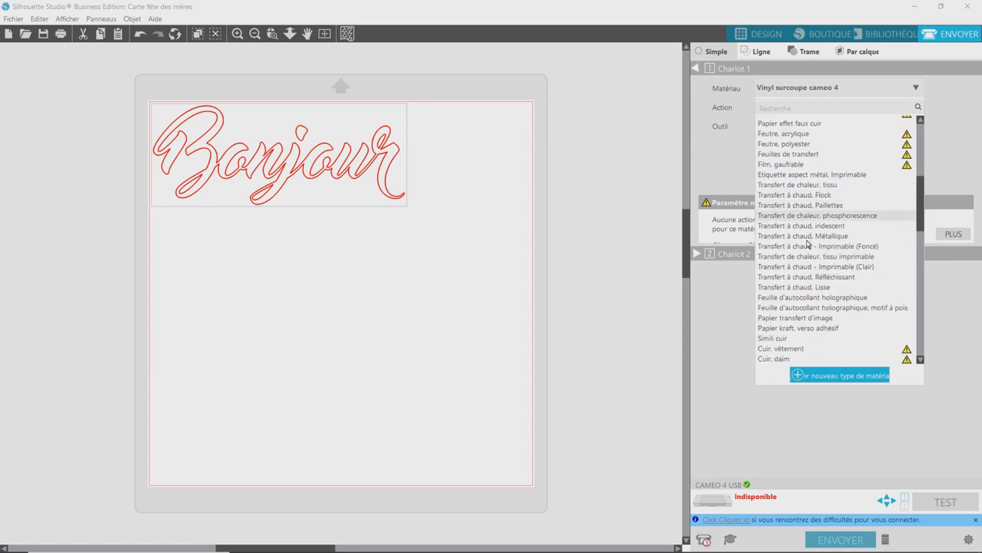
{"action": "left_click", "coordinate": [805, 288]}
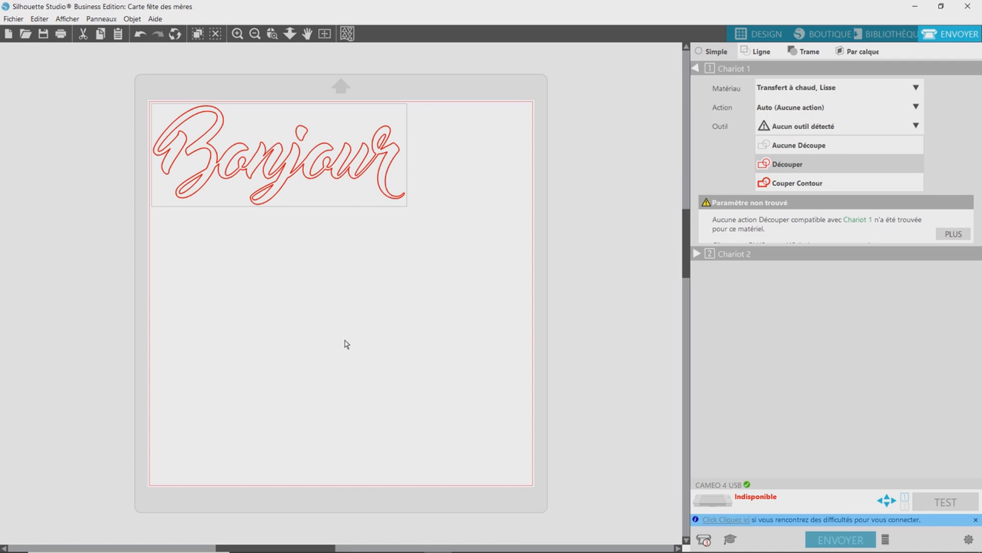
{"action": "left_click", "coordinate": [753, 37]}
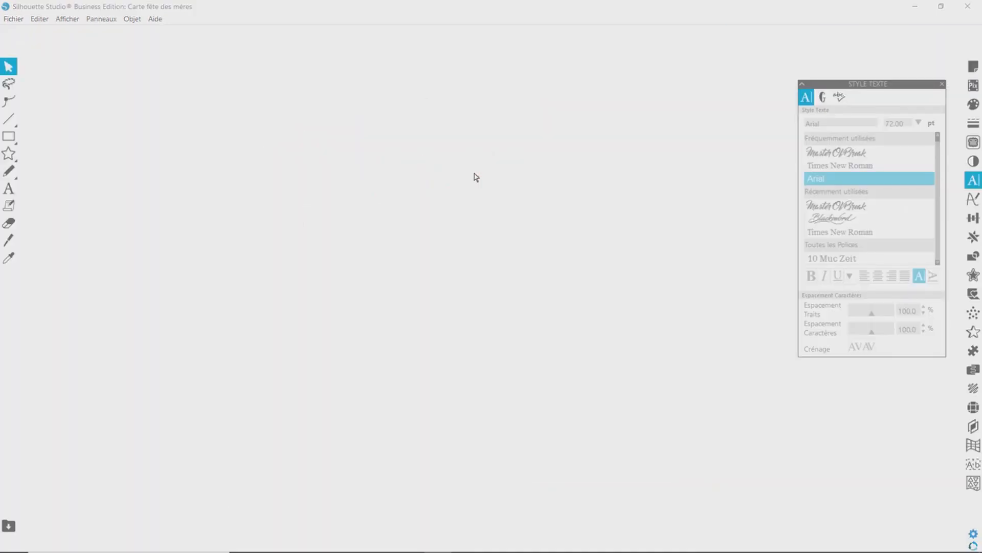